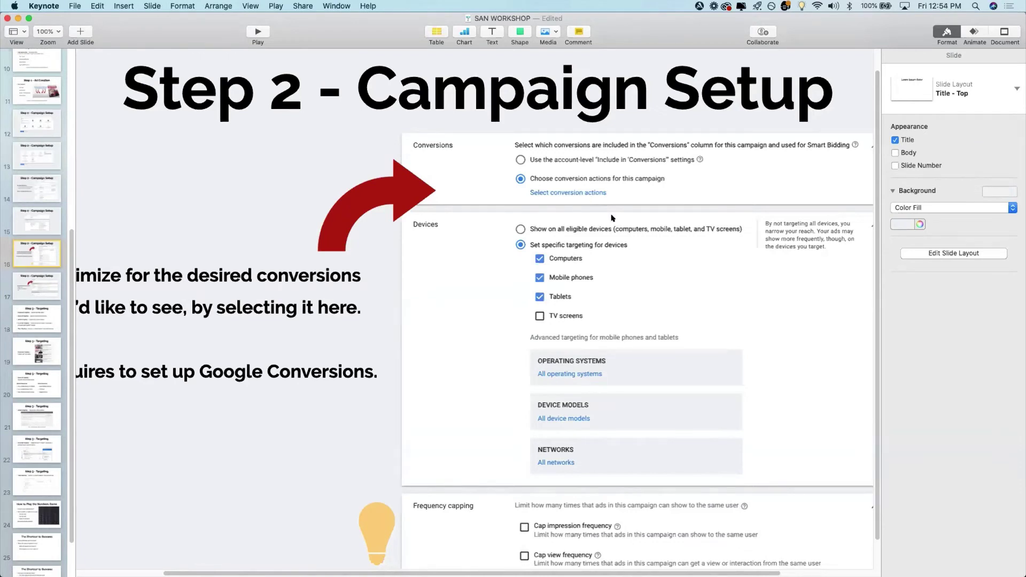
Move the red arrow and the conversion note down beside the Devices section of the screenshot on slide 16.
scroll(534, 184, down, 2)
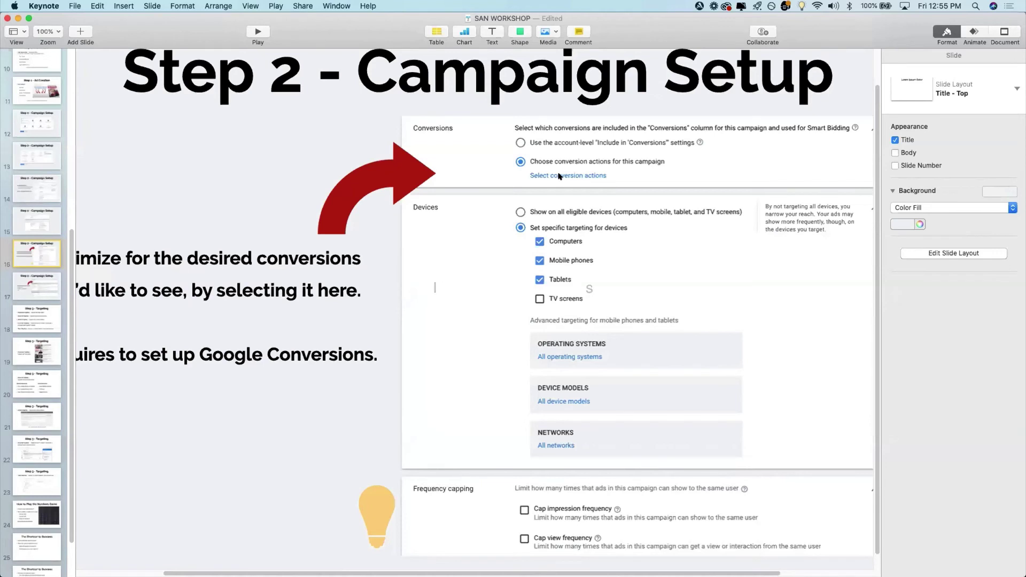
scroll(560, 219, down, 1)
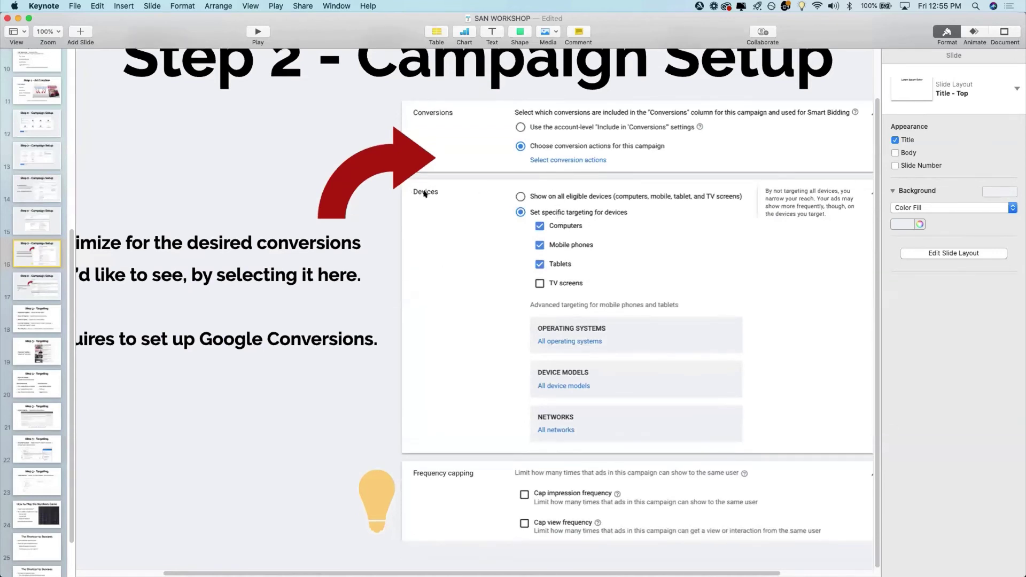
click(406, 163)
drag(405, 163, 405, 214)
click(266, 247)
drag(267, 247, 261, 307)
click(364, 211)
drag(363, 211, 356, 229)
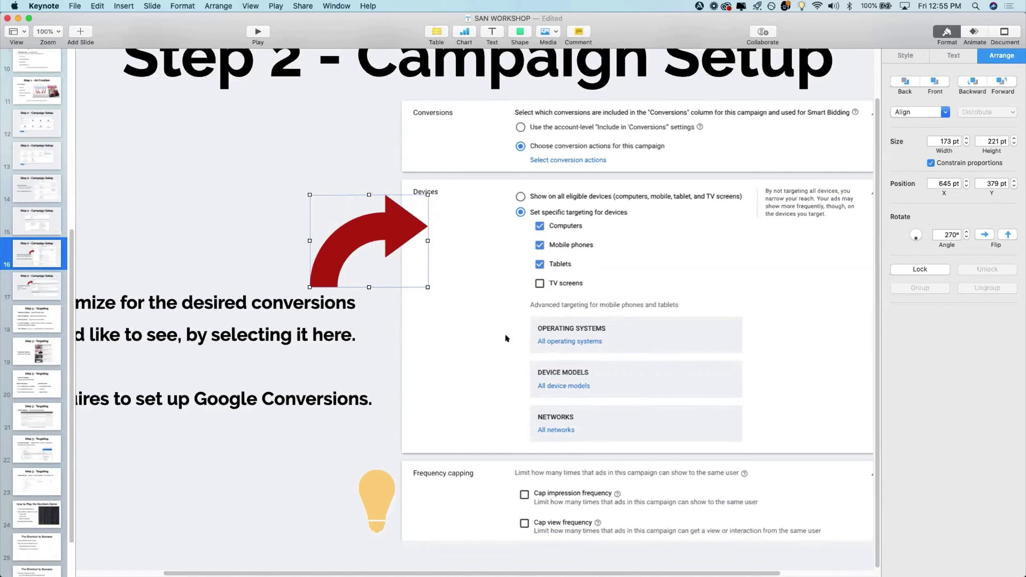
Move the red arrow up beside the Conversions section and the conversion note to about X 135 pt, Y 426 pt.
drag(361, 194, 356, 116)
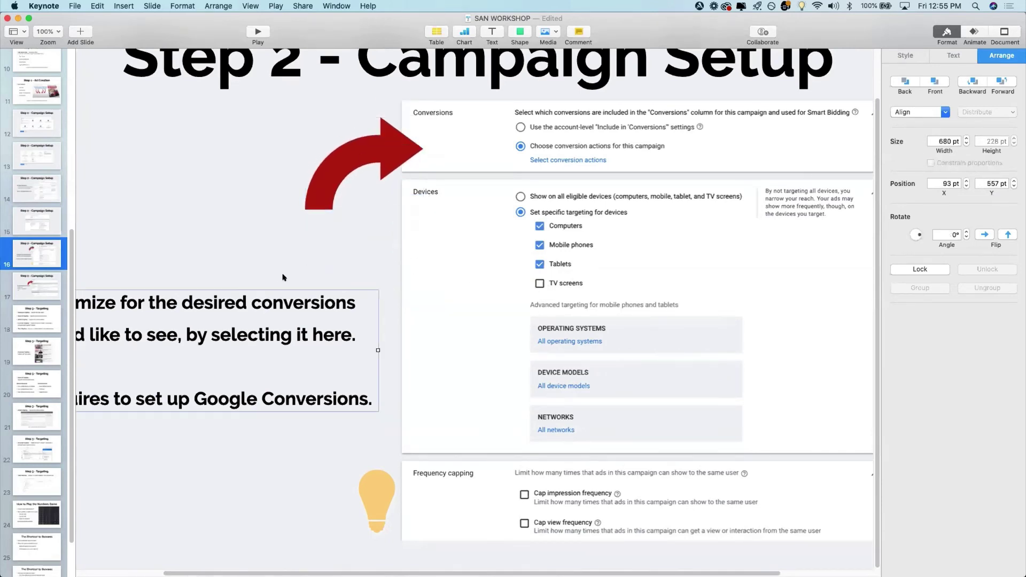
drag(307, 304, 330, 234)
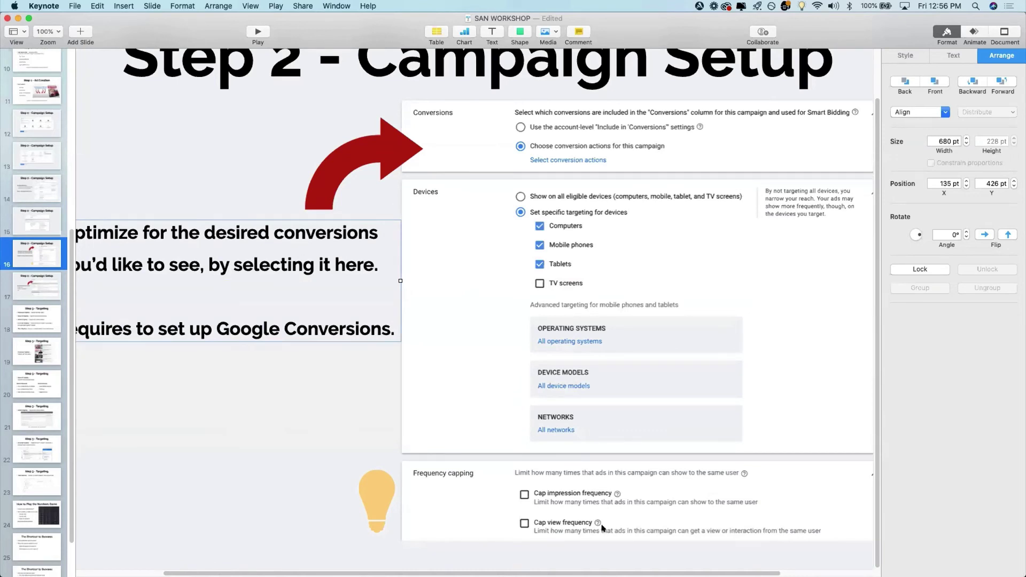
click(651, 478)
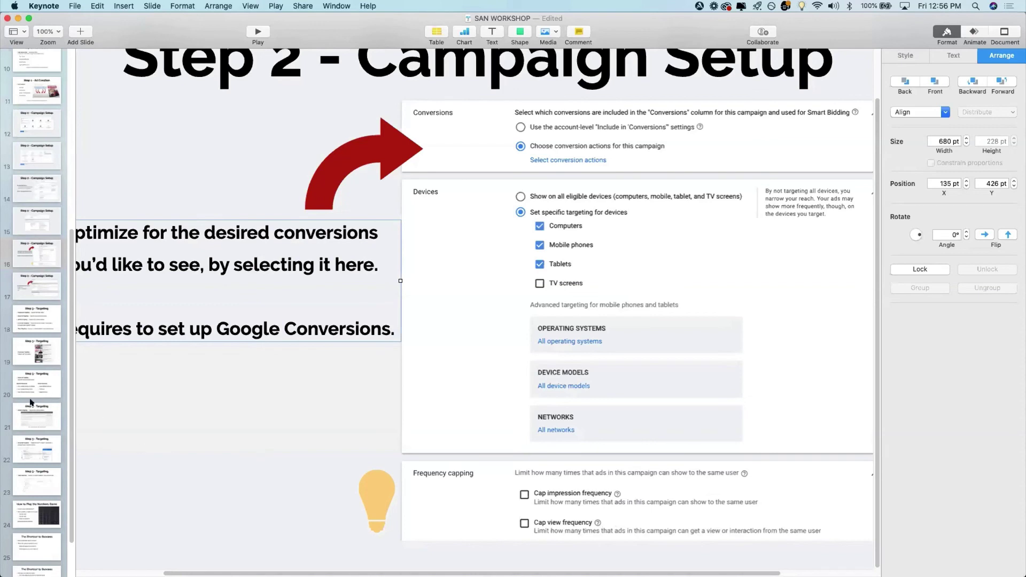
click(136, 380)
Open slide 17 about creating the ad group and set the zoom to 75%.
click(50, 295)
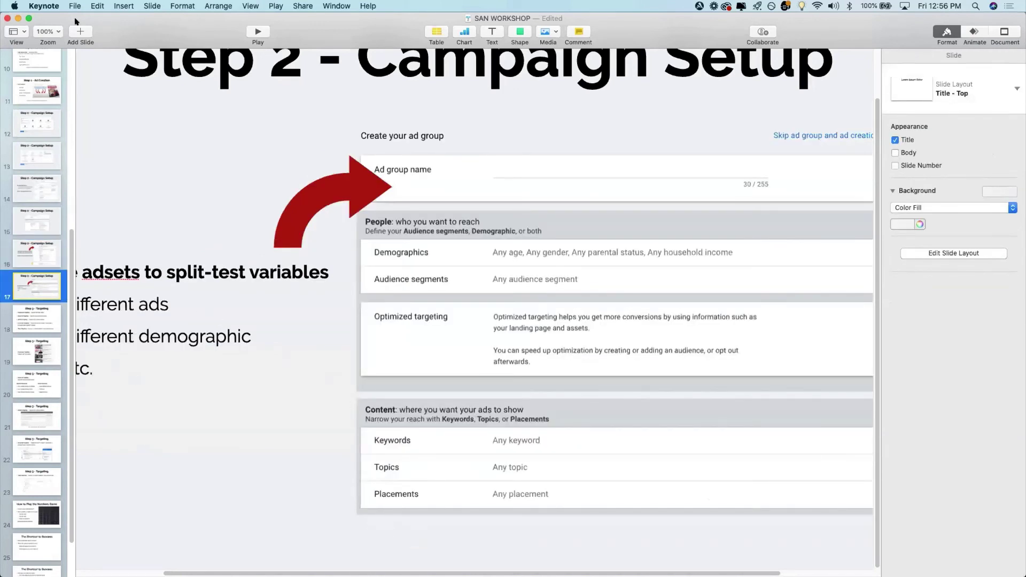
click(46, 31)
click(50, 63)
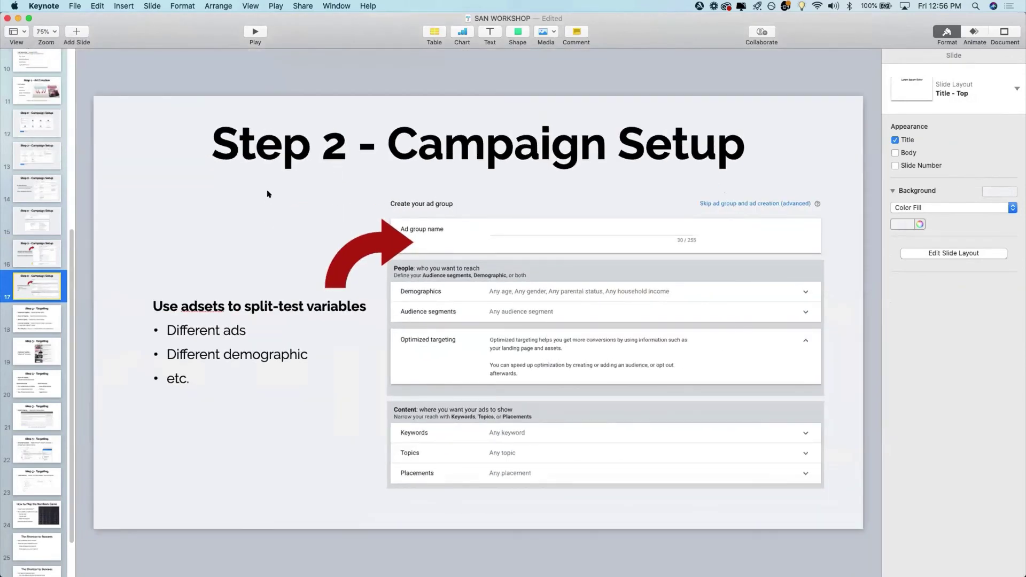
Add a Title & Subtitle slide after slide 17 and delete its text placeholders.
click(76, 31)
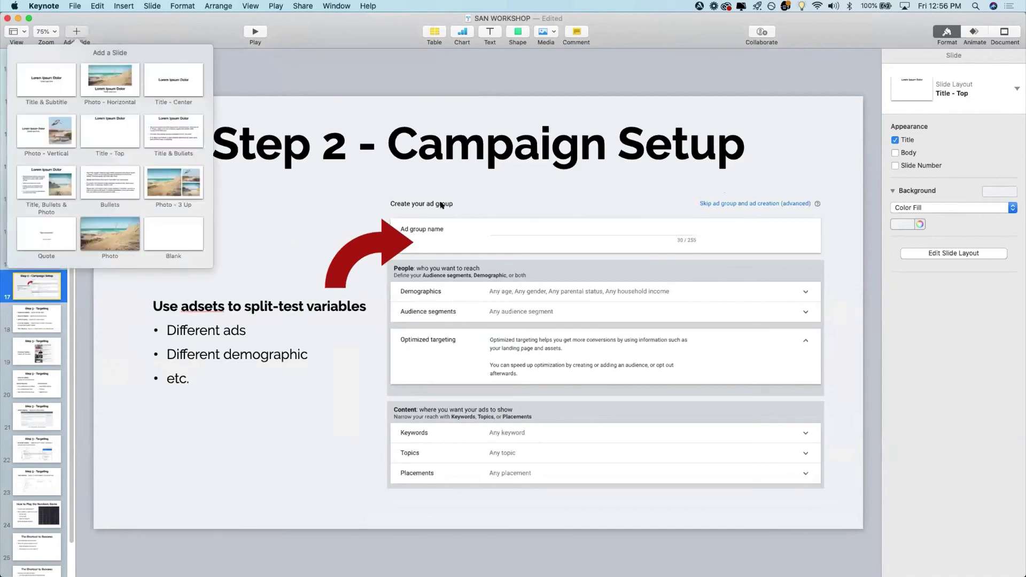
click(55, 74)
drag(421, 119, 459, 401)
key(BackSpace)
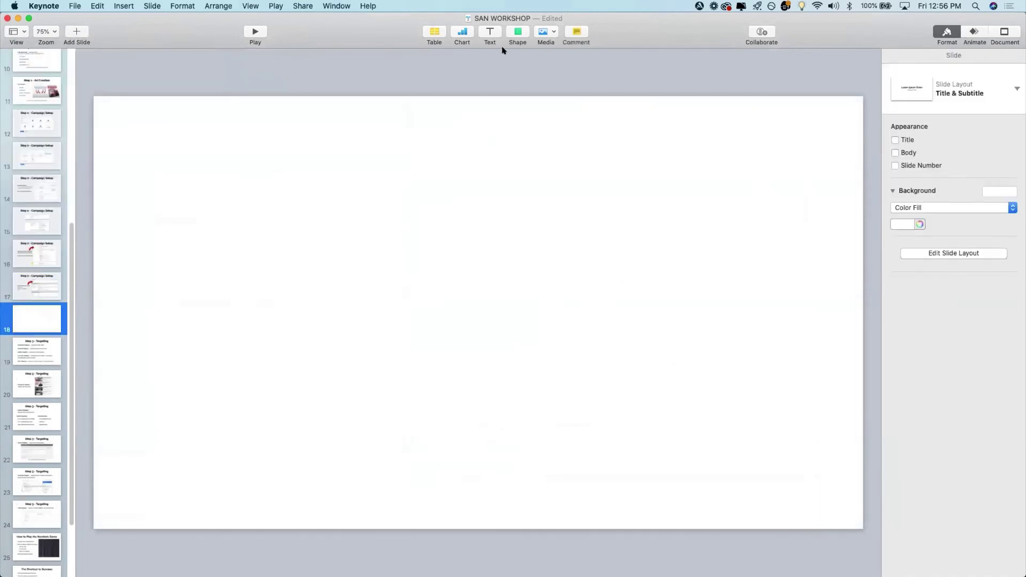
Insert a square shape near the upper edge of the blank slide and stretch it to about 835 × 123 pt.
click(518, 32)
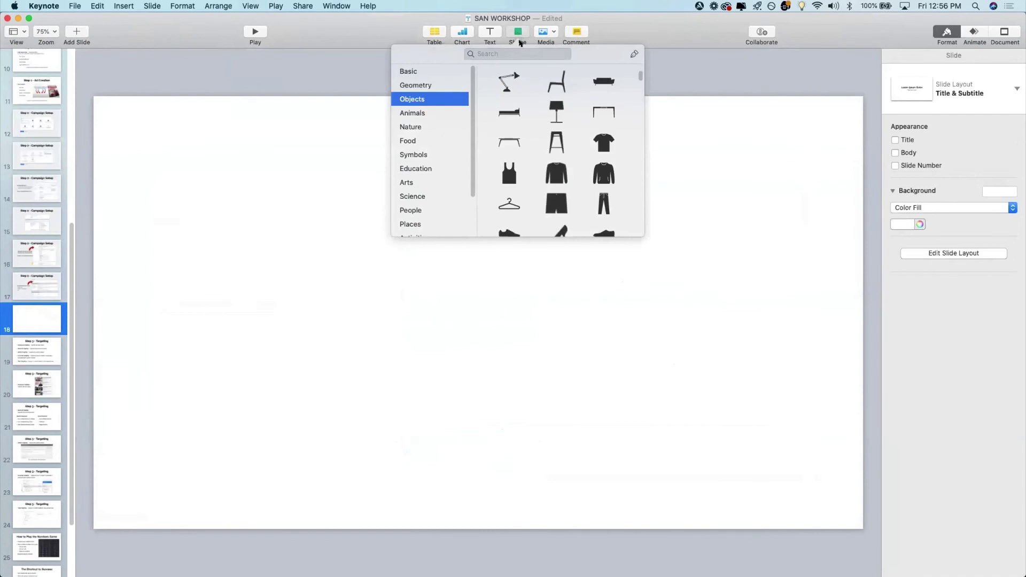
scroll(560, 122, down, 10)
scroll(560, 126, up, 5)
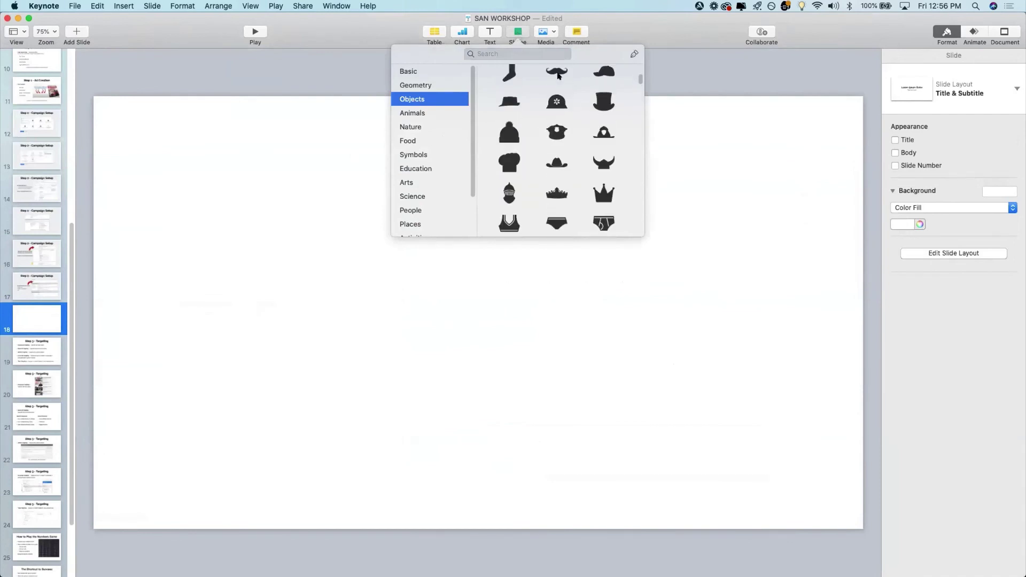
click(506, 54)
text(square)
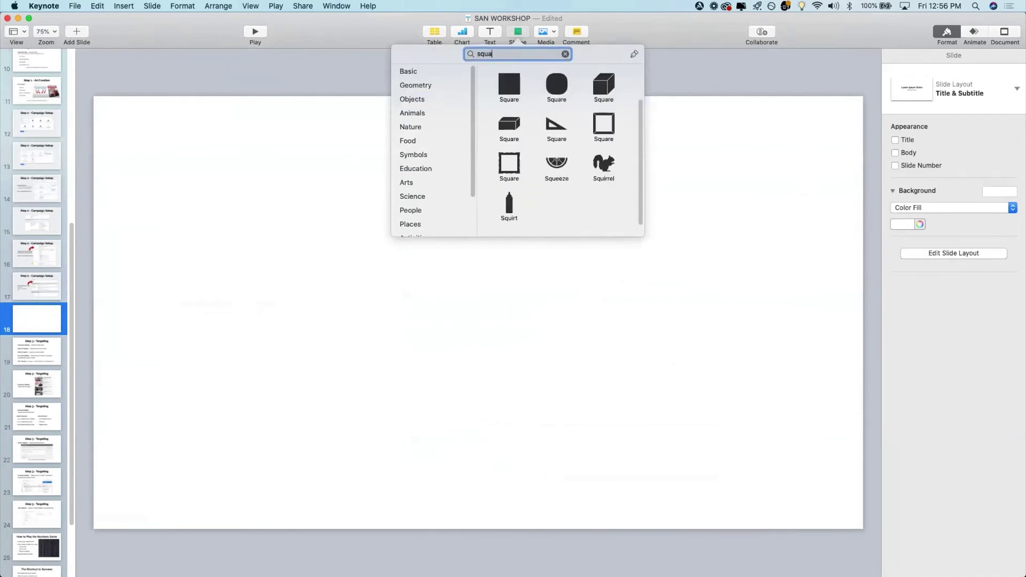
click(508, 84)
drag(354, 157, 336, 130)
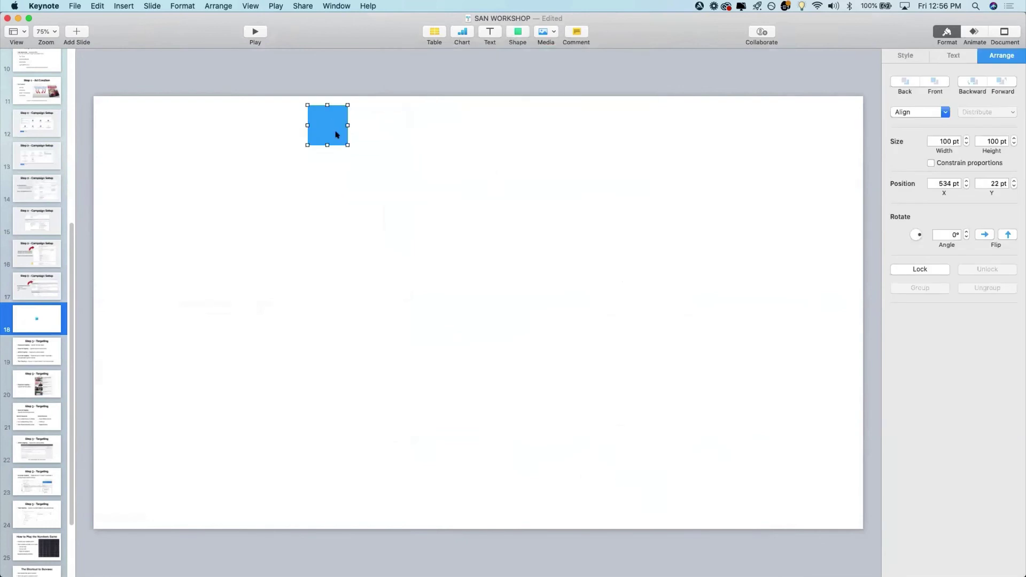
drag(623, 170, 643, 155)
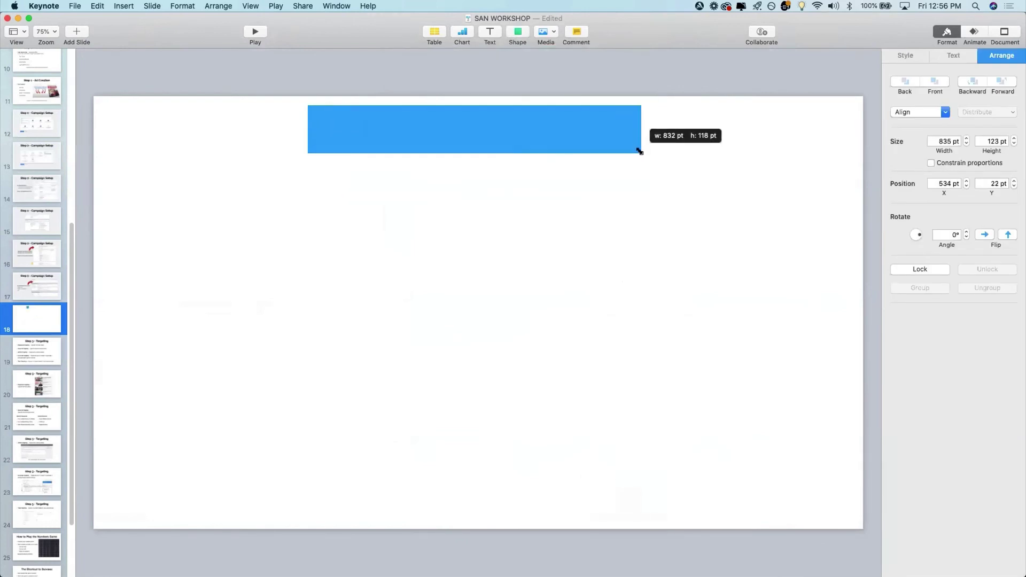
Label the wide blue bar "campaign".
click(477, 102)
click(476, 109)
text(campaign)
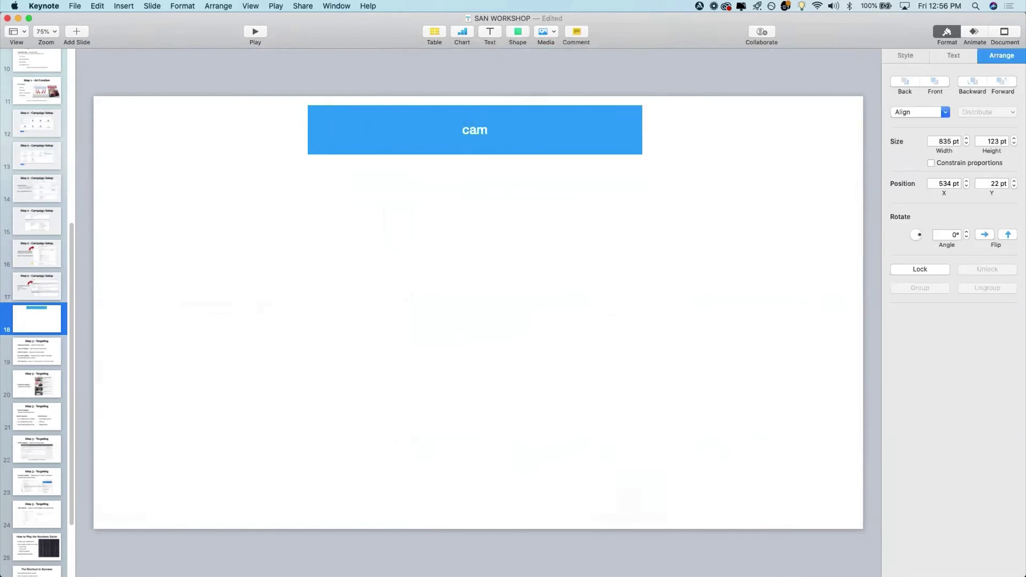
click(454, 185)
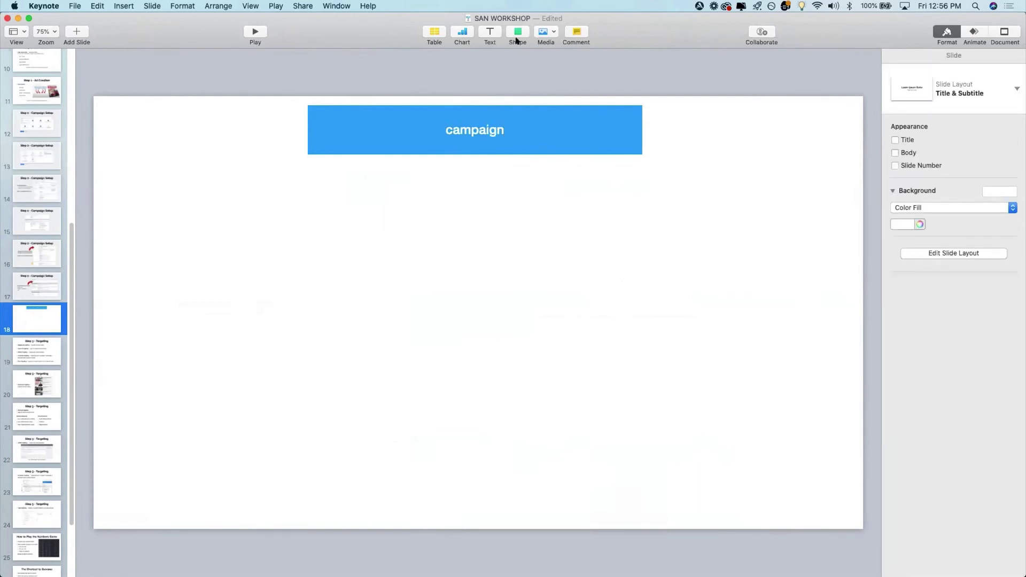
Place two rectangles of about 380 × 100 pt side by side beneath the campaign bar.
click(518, 35)
click(509, 84)
drag(467, 297, 527, 201)
Label the two rectangles "adset1" and "adset2", and widen the adset2 rectangle to about 425 pt.
click(383, 192)
text(adset1)
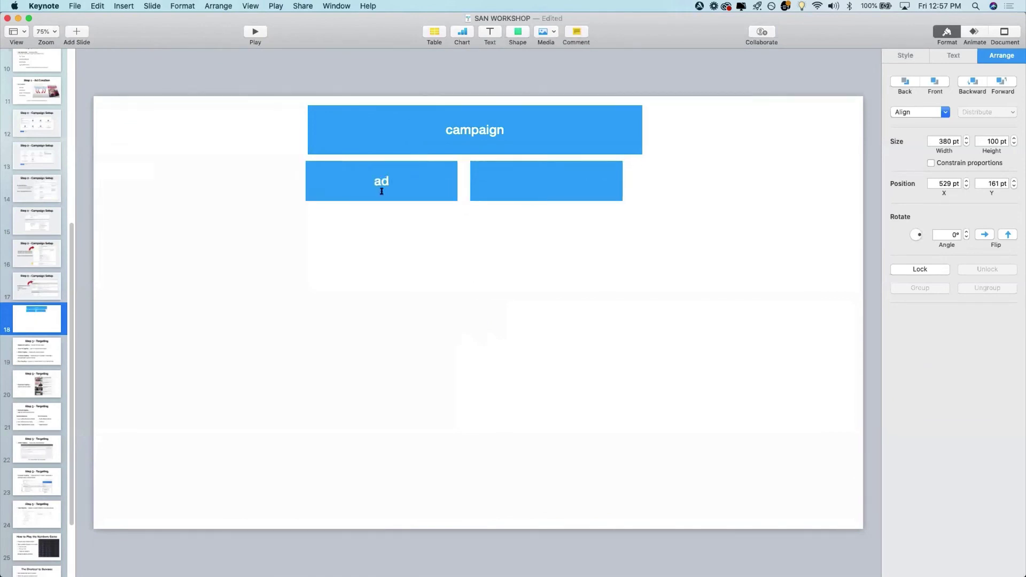
click(523, 191)
text(adset2)
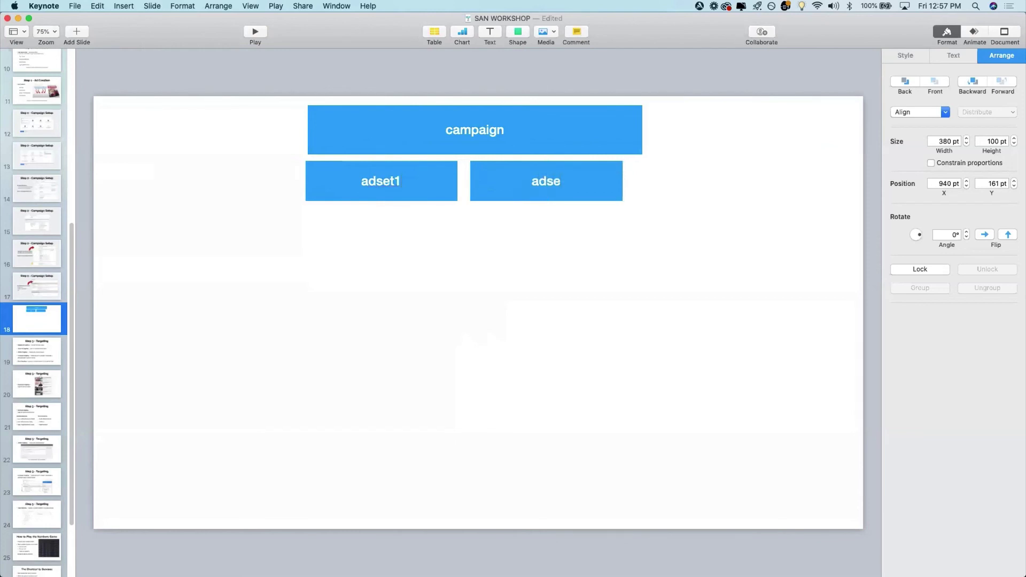
click(598, 180)
drag(622, 182, 641, 182)
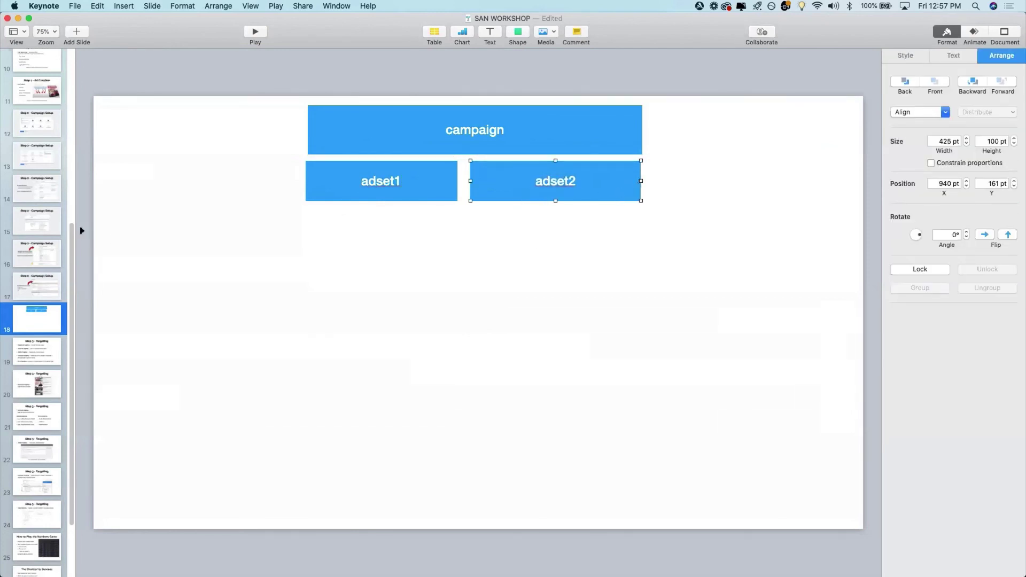
Review the split-test notes on slide 17 and return to the campaign diagram on slide 18.
click(27, 274)
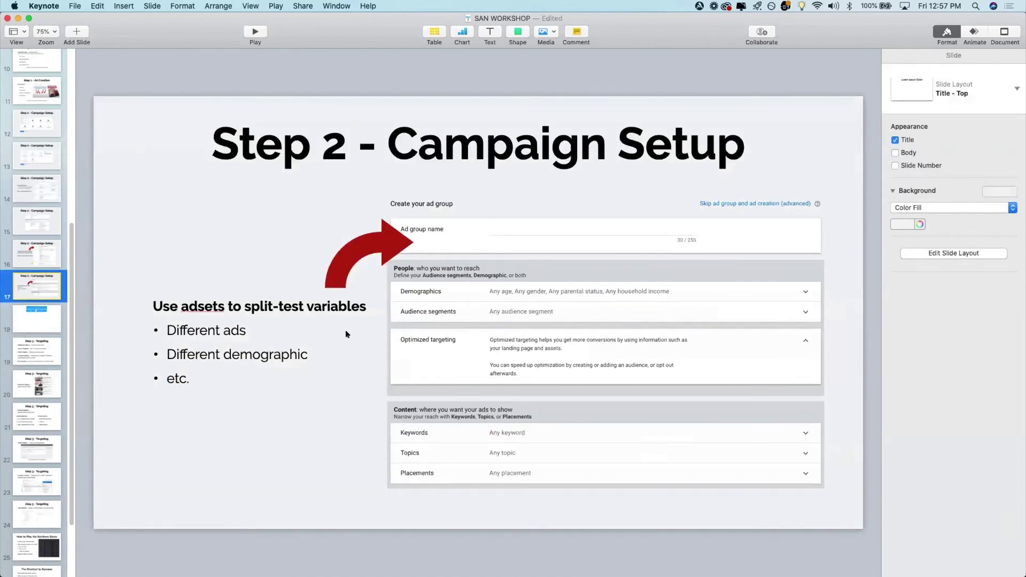
click(47, 321)
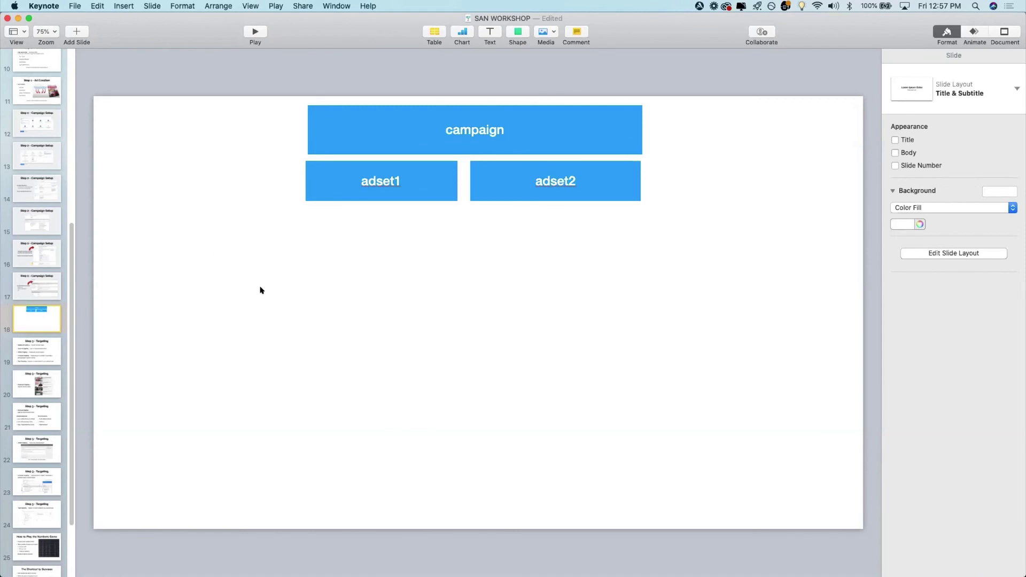
Add a second line reading "ad1" to the adset1 rectangle.
click(514, 34)
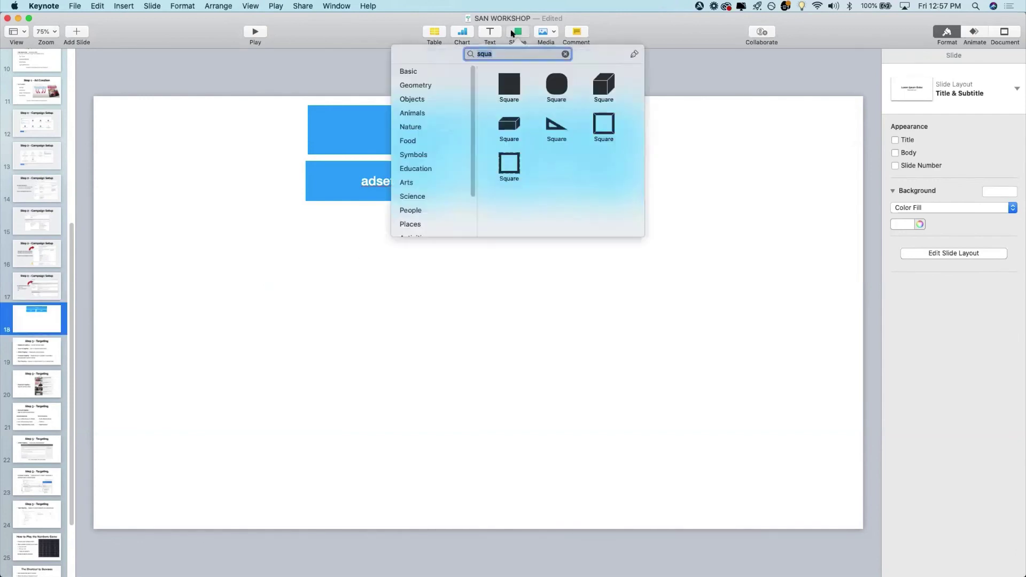
click(509, 362)
click(421, 181)
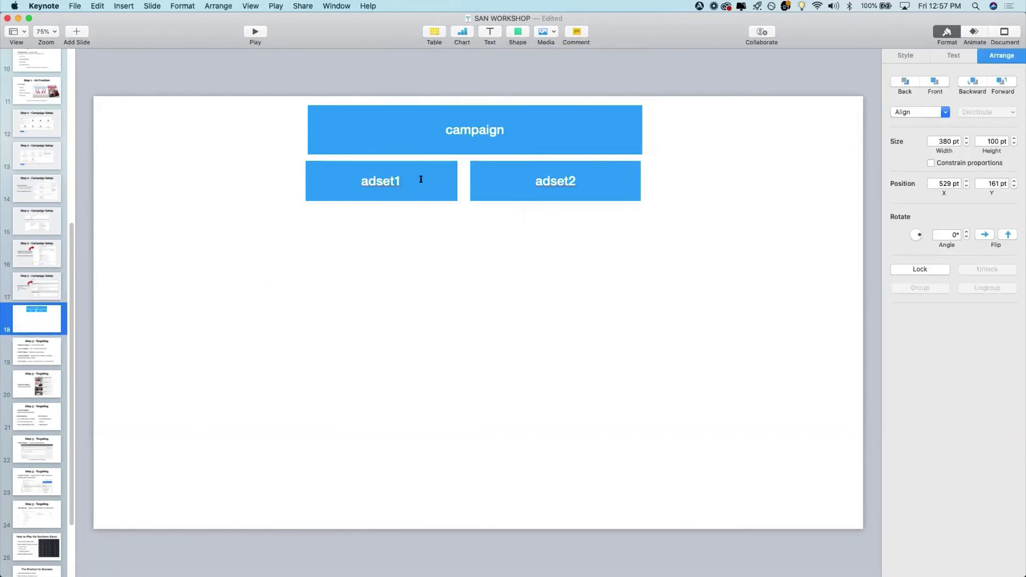
key(Return)
text(ad1)
Add a second line reading "ad2" to the adset2 rectangle and go back to slide 17.
double_click(592, 186)
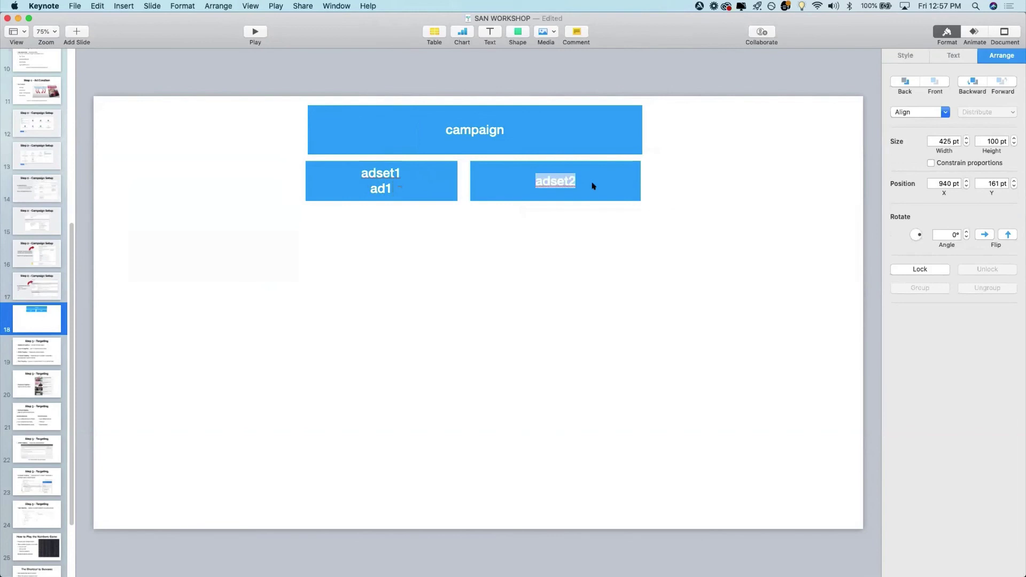
click(591, 182)
key(Return)
text(ad2)
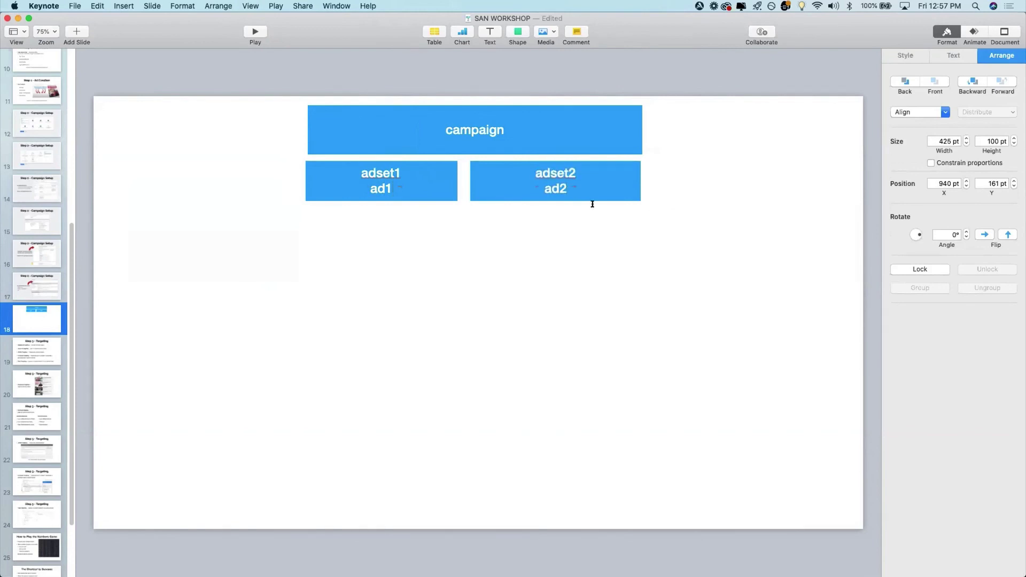
click(617, 312)
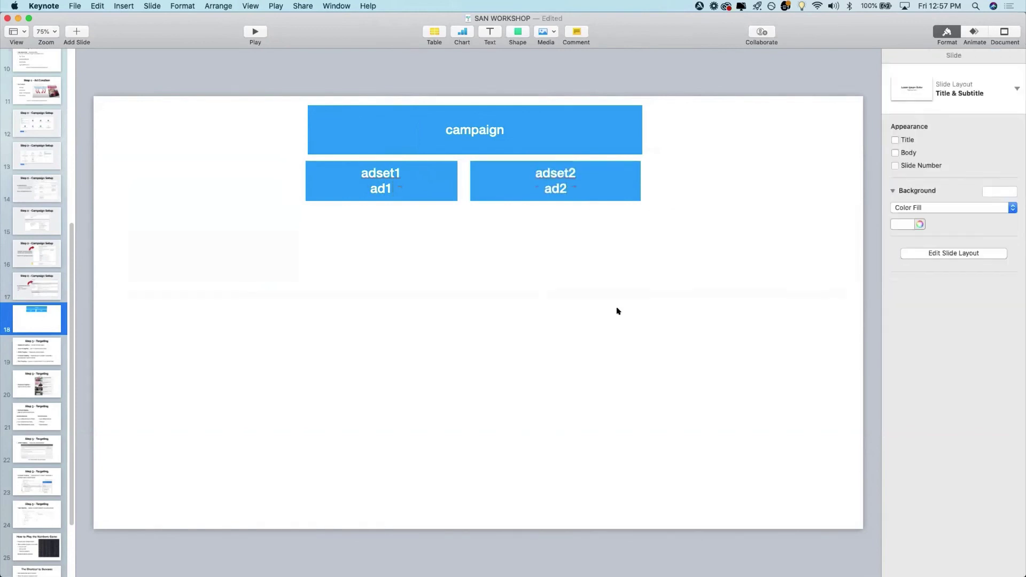
click(56, 283)
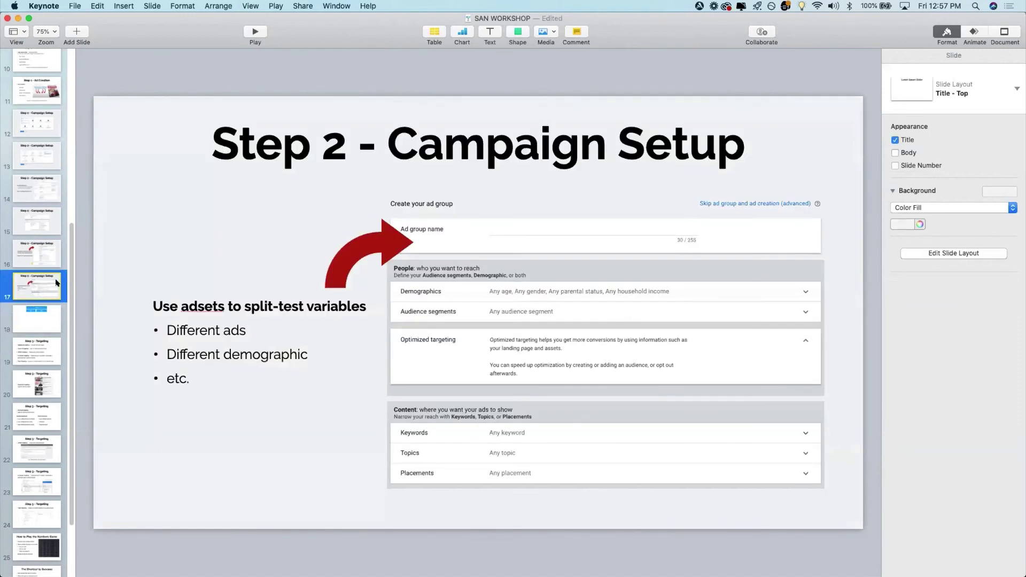